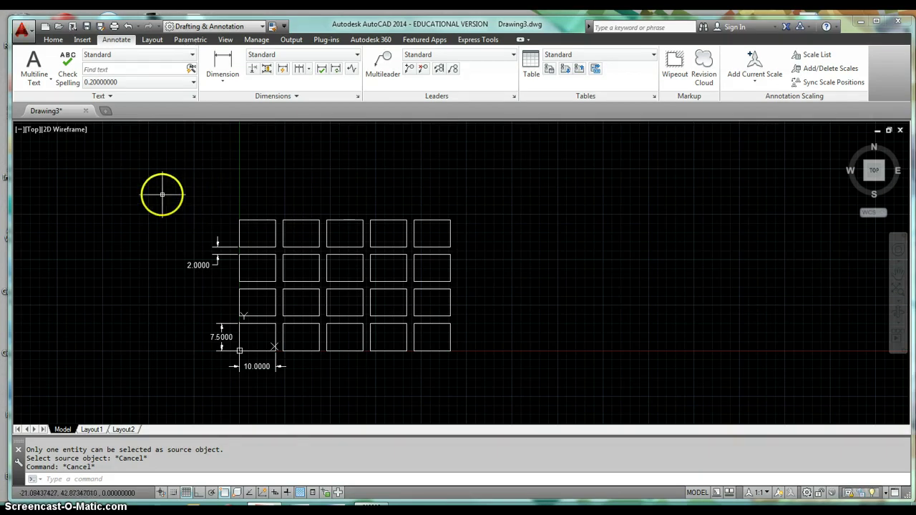
# Step: Window-select the sample rectangle grid with its dimensions and erase them all
pyautogui.click(162, 194)
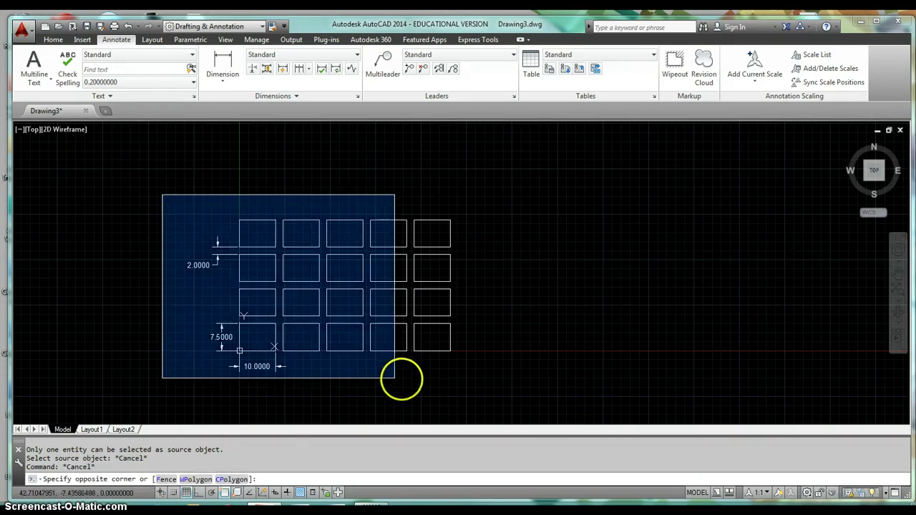
pyautogui.click(458, 387)
pyautogui.rightClick(460, 388)
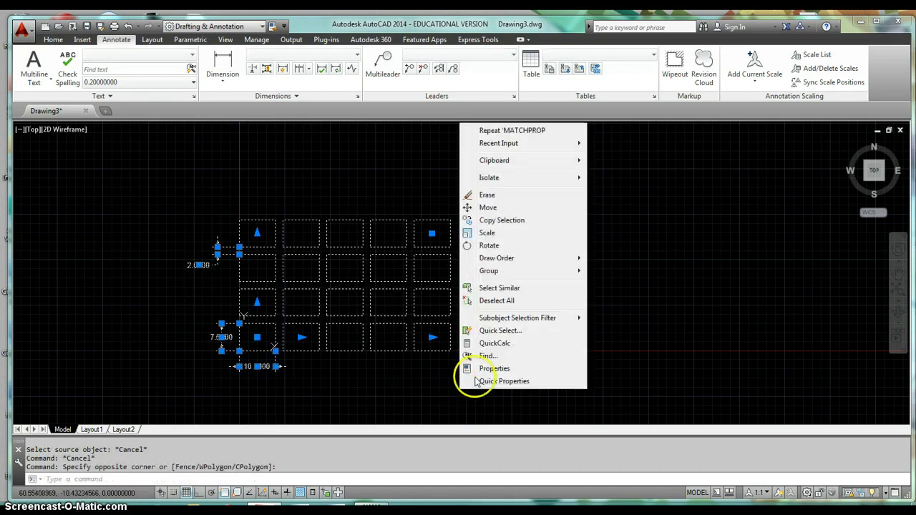
pyautogui.click(472, 195)
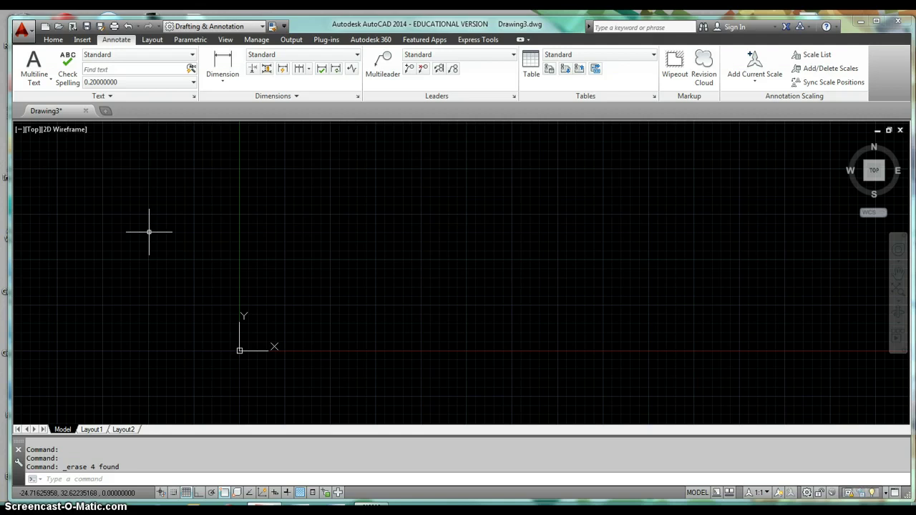
pyautogui.click(53, 39)
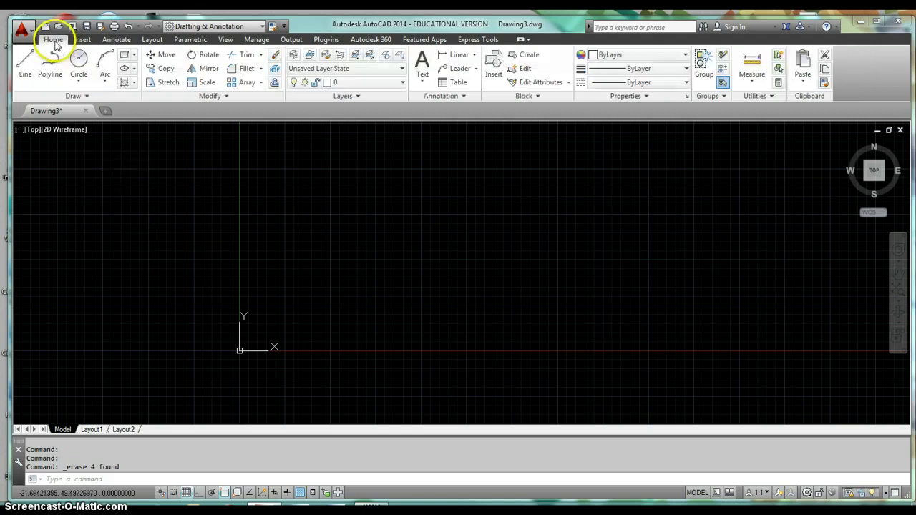
# Step: Draw a rectangle from corner 0,0 with length 10 and width 7.5, placed up and right
pyautogui.click(125, 58)
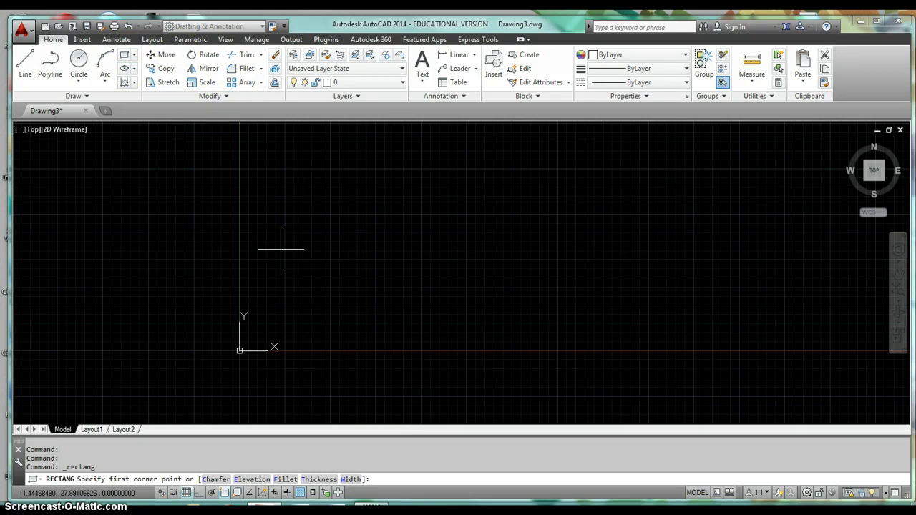
pyautogui.write('0,0')
pyautogui.press('Return')
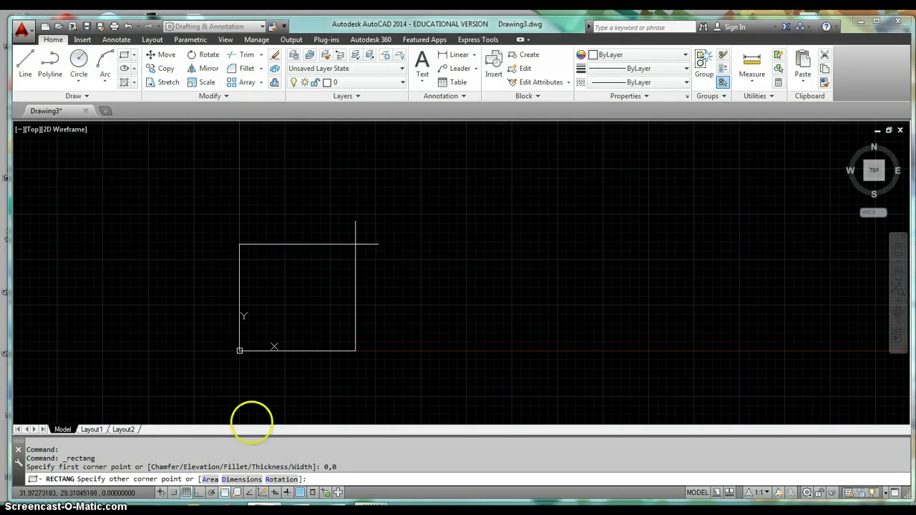
pyautogui.click(236, 481)
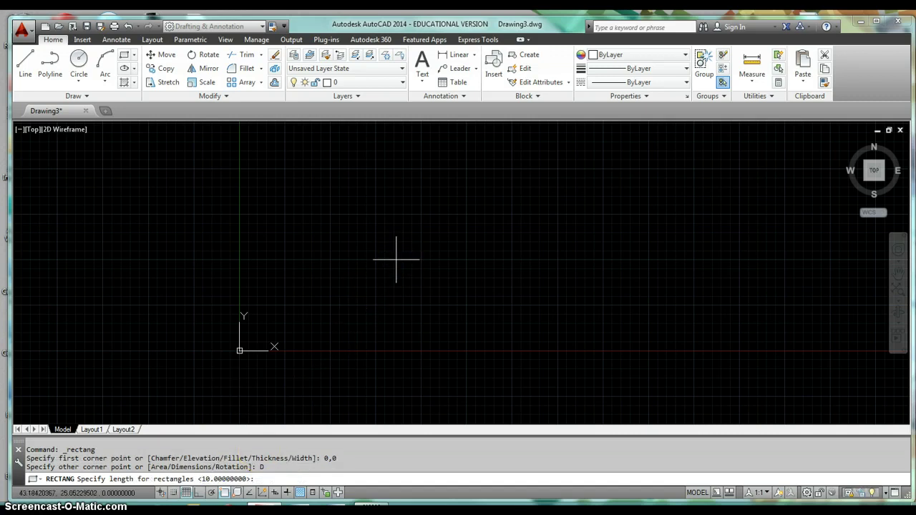
pyautogui.write('10')
pyautogui.press('Return')
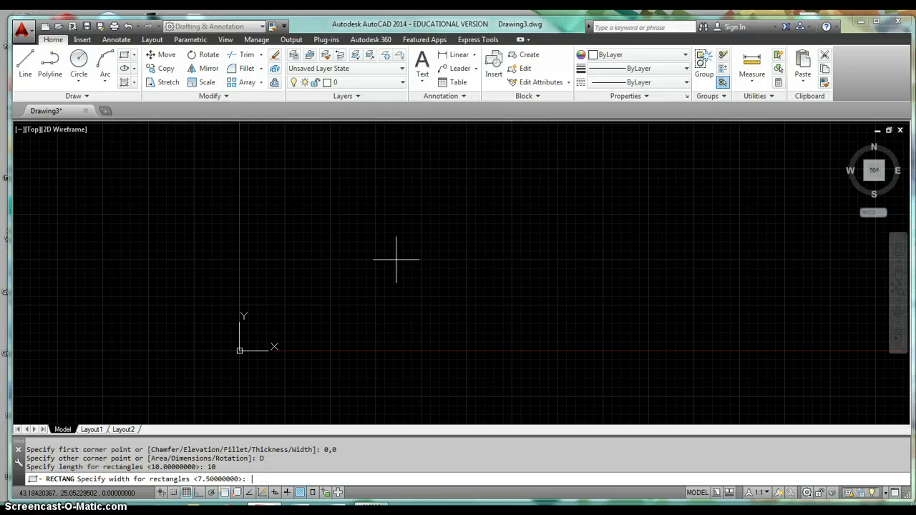
pyautogui.write('7.5')
pyautogui.press('Return')
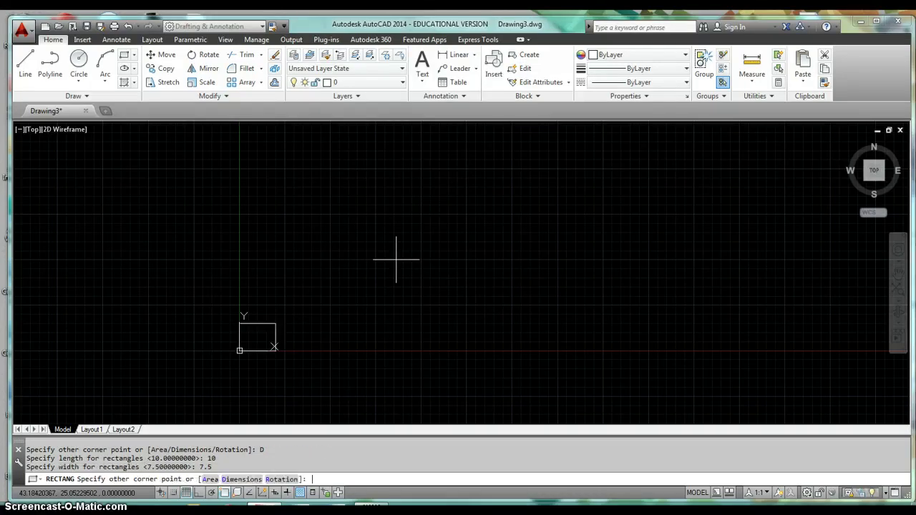
pyautogui.click(375, 227)
pyautogui.click(276, 362)
pyautogui.scroll(2, 268, 372)
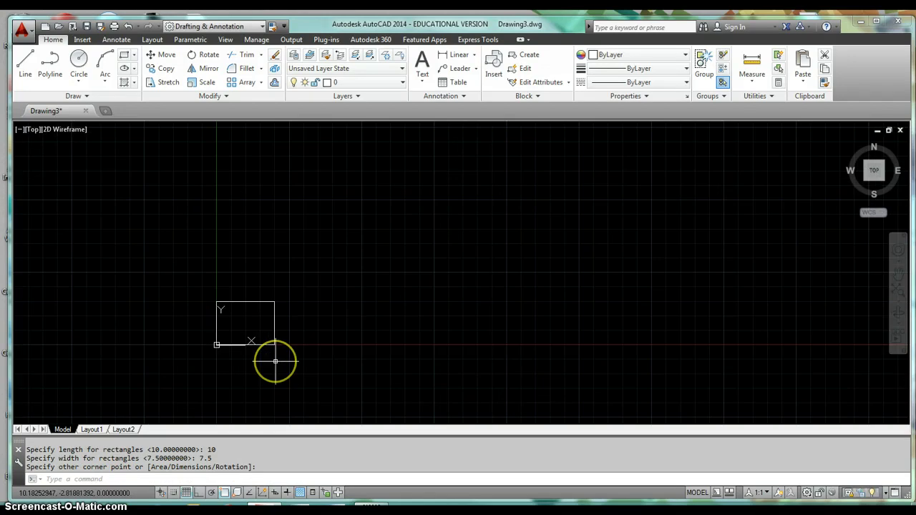
pyautogui.scroll(2, 274, 362)
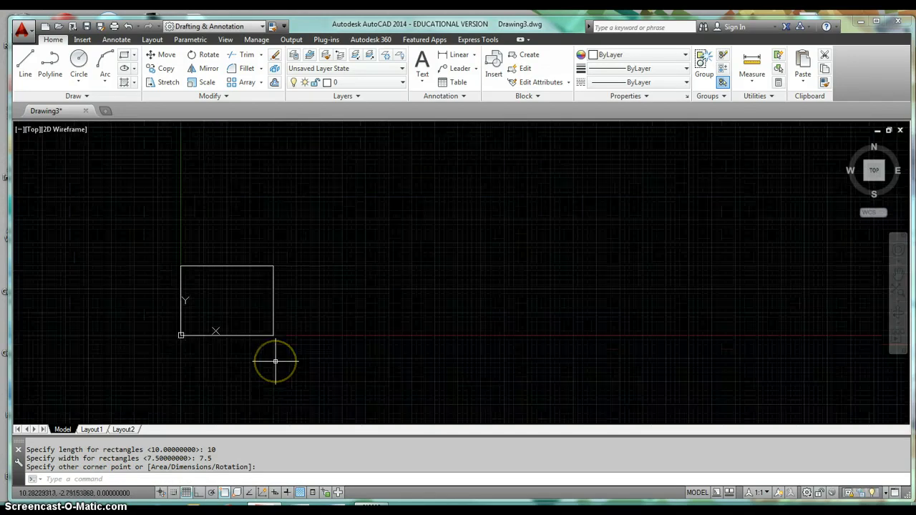
# Step: Start a Rectangular Array from the Modify panel and window-select the 10 x 7.5 rectangle
pyautogui.click(261, 84)
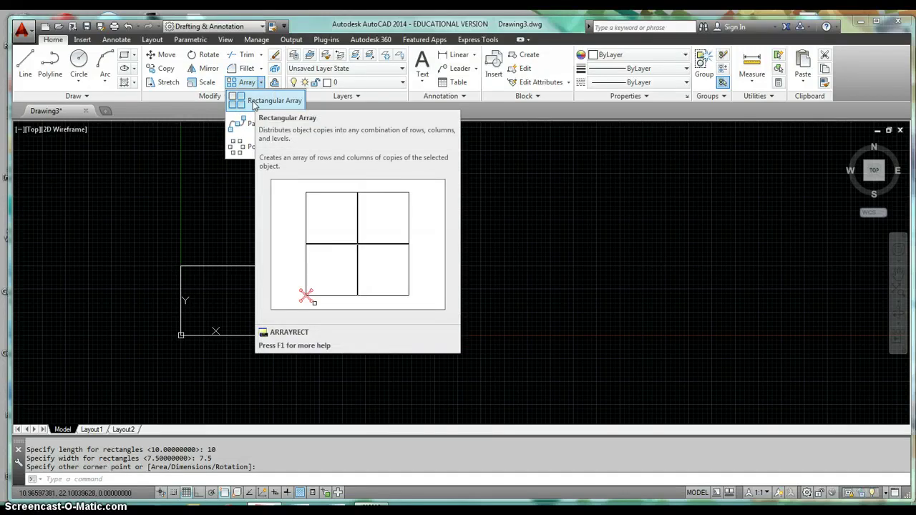
pyautogui.click(254, 104)
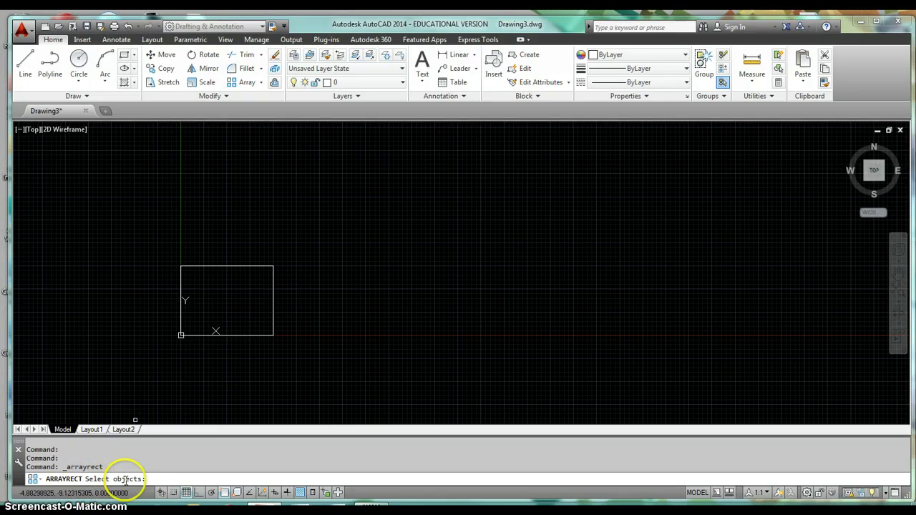
pyautogui.click(314, 210)
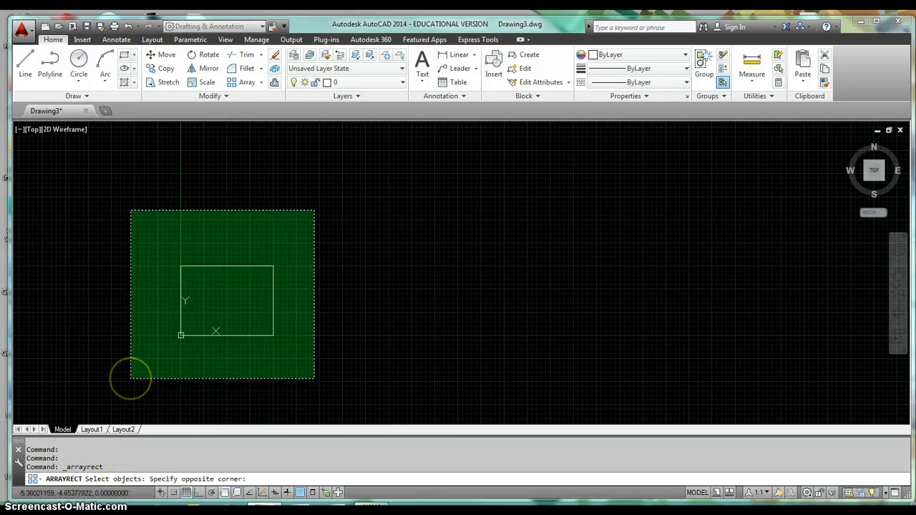
pyautogui.click(130, 377)
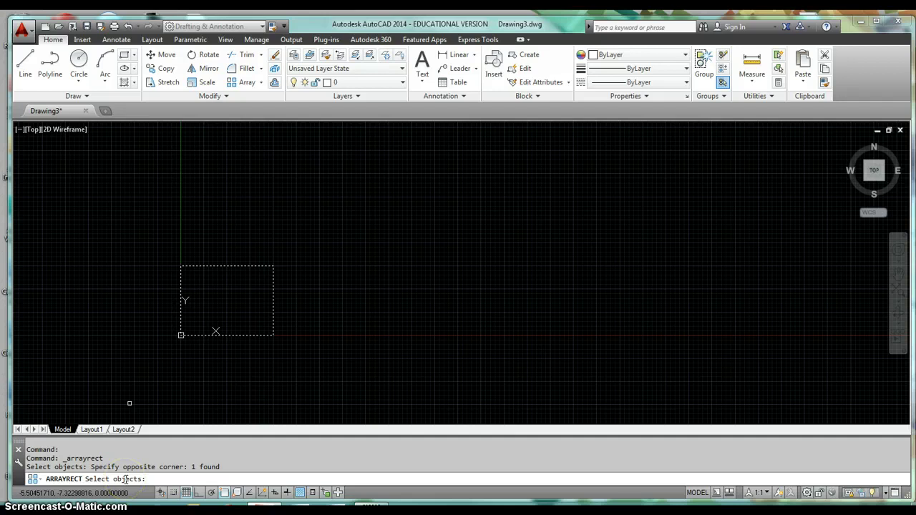
# Step: End object selection and set the array preview to 5 columns
pyautogui.press('Return')
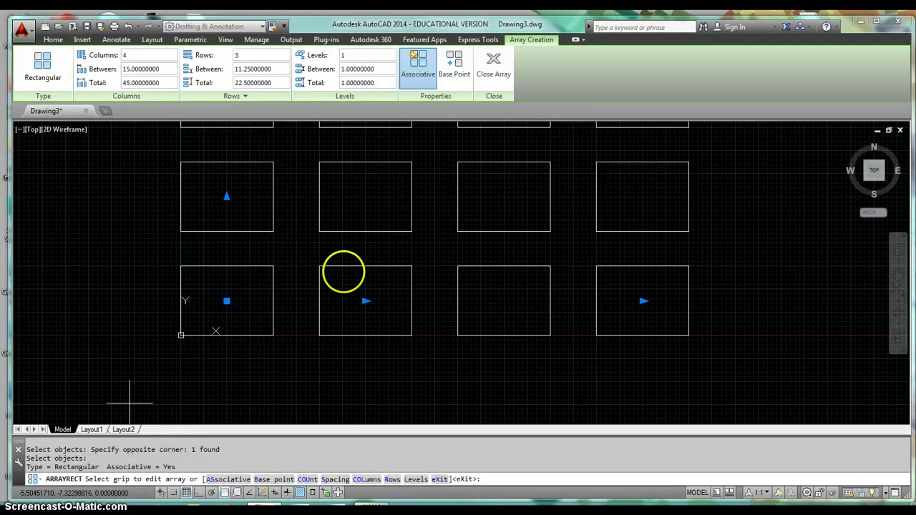
pyautogui.scroll(-2, 345, 277)
pyautogui.scroll(-4, 347, 281)
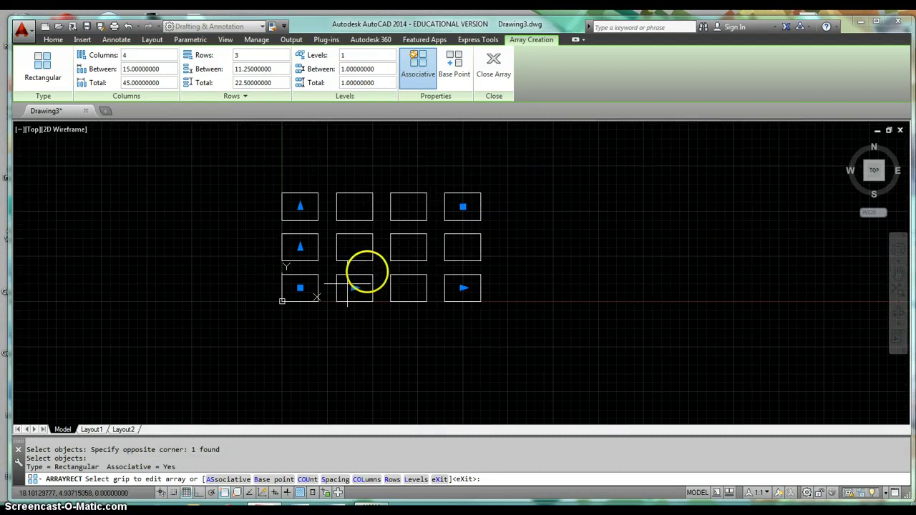
pyautogui.scroll(2, 333, 280)
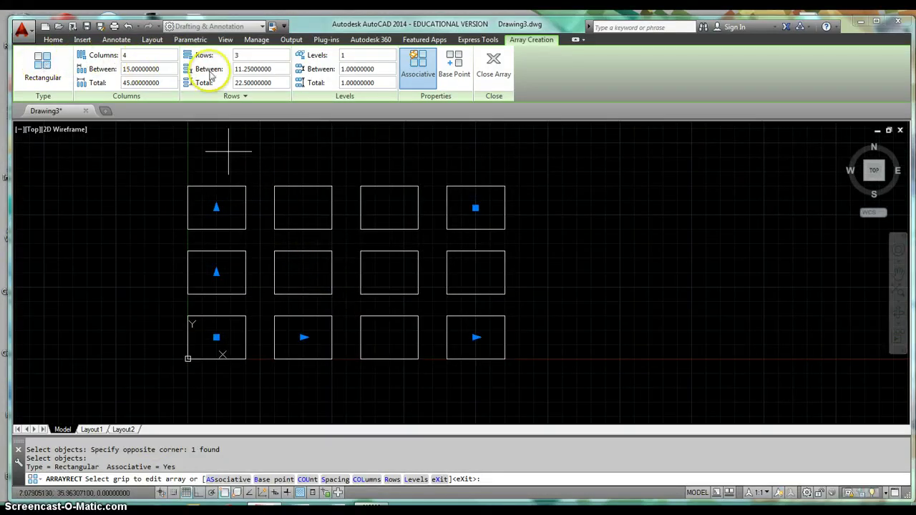
pyautogui.click(141, 55)
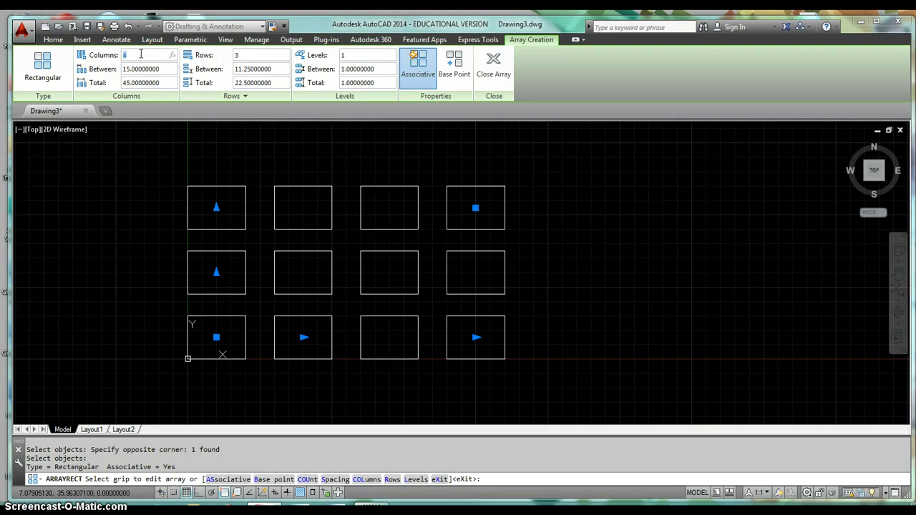
pyautogui.write('5')
pyautogui.press('Return')
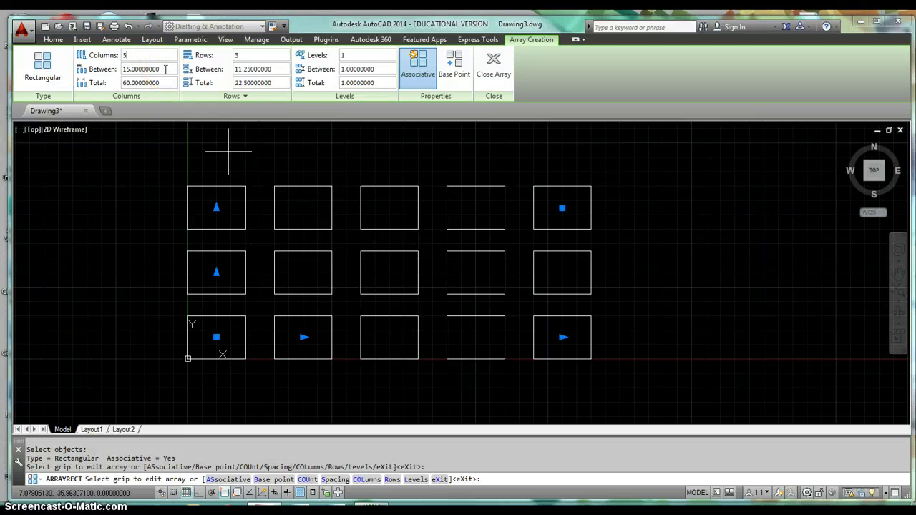
pyautogui.click(147, 69)
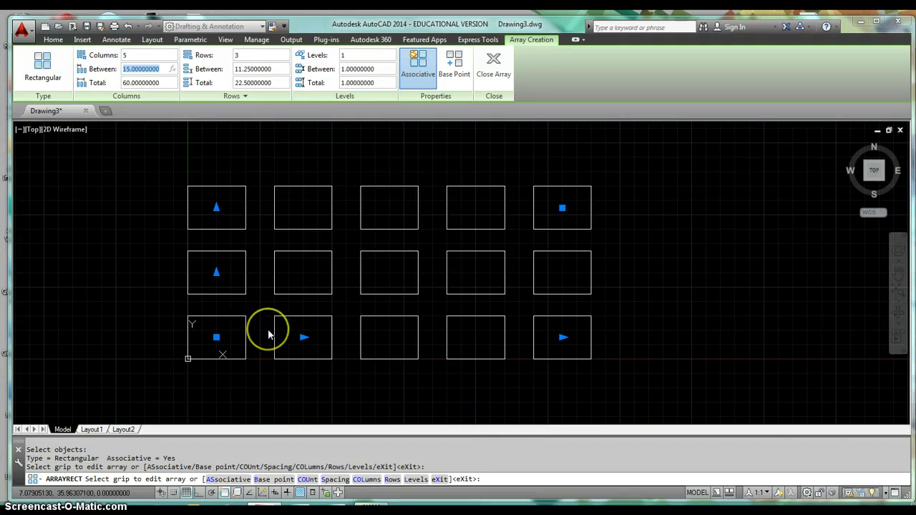
# Step: Set column spacing to 12, rows to 4, and row spacing to 9.5
pyautogui.write('1')
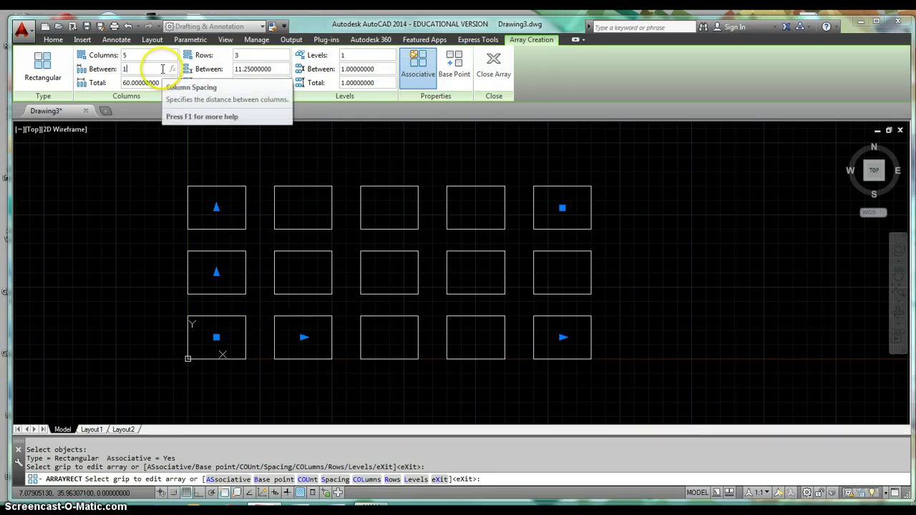
pyautogui.write('2')
pyautogui.press('Return')
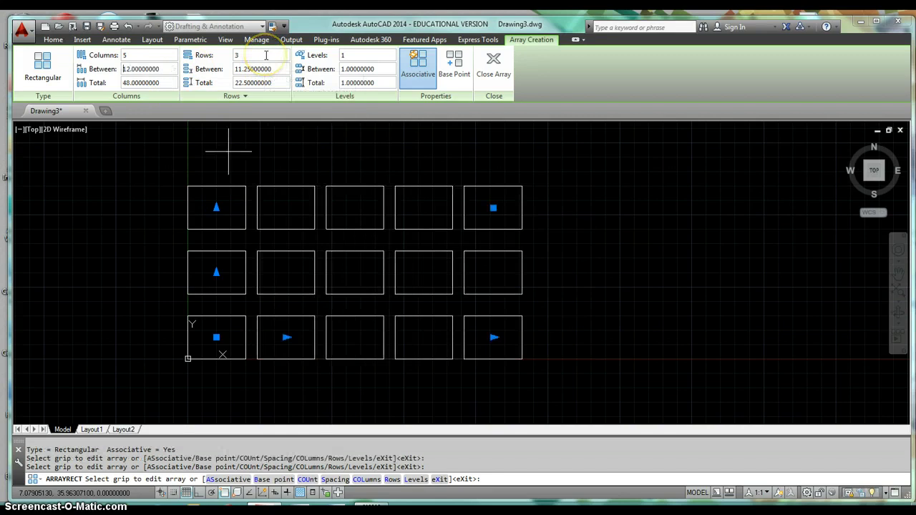
pyautogui.click(265, 55)
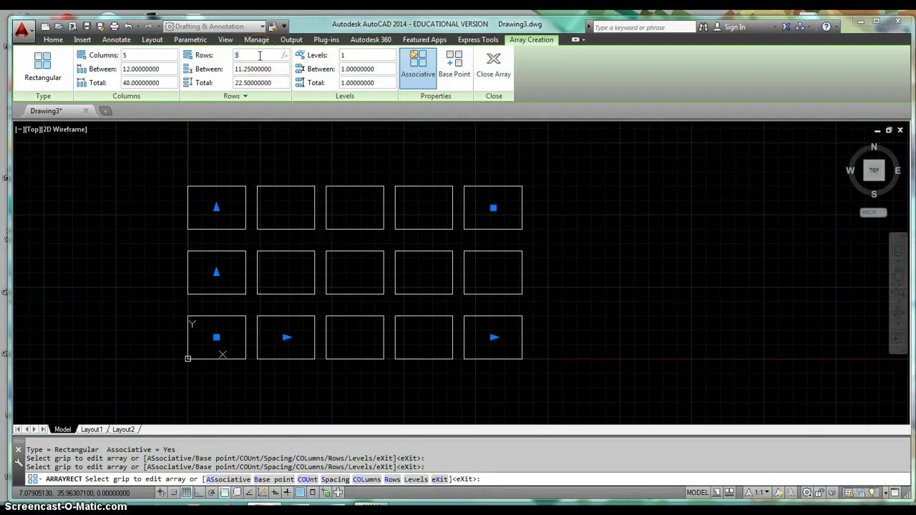
pyautogui.write('4')
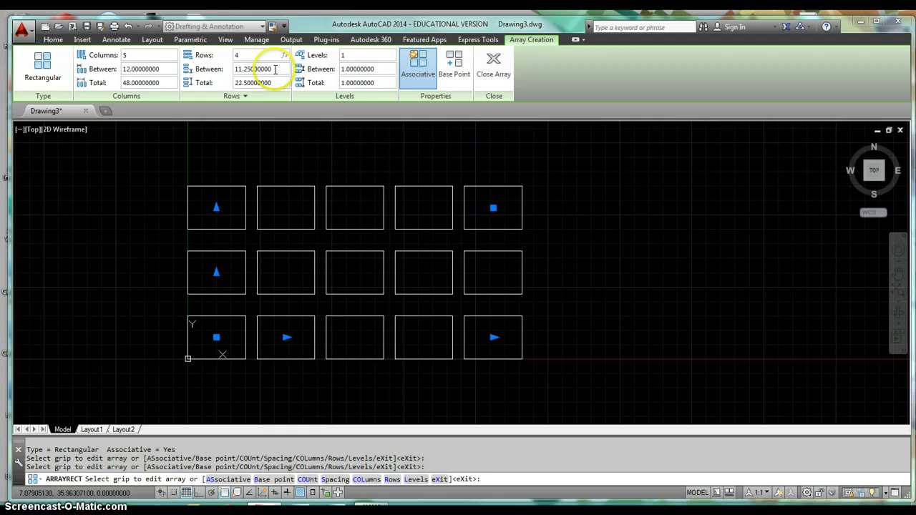
pyautogui.press('Return')
pyautogui.moveTo(282, 180); pyautogui.dragTo(284, 223, button='middle')
pyautogui.click(275, 69)
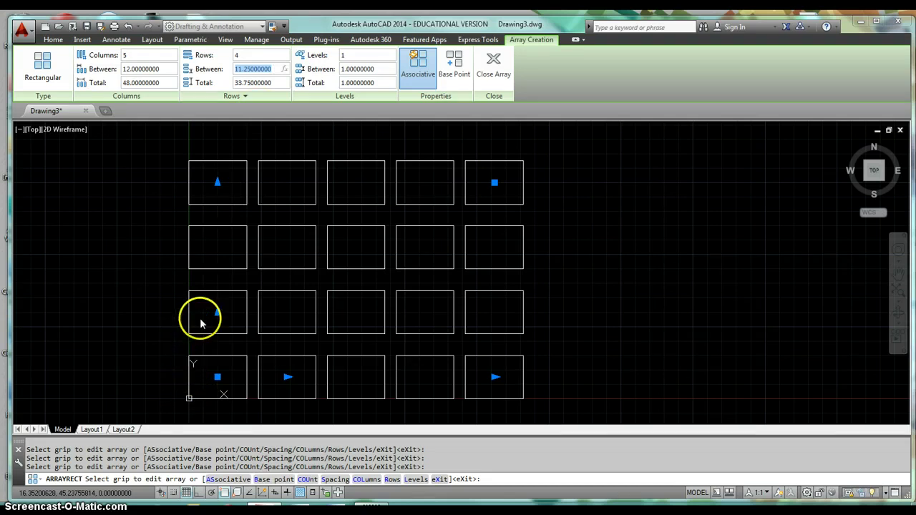
pyautogui.write('9.5')
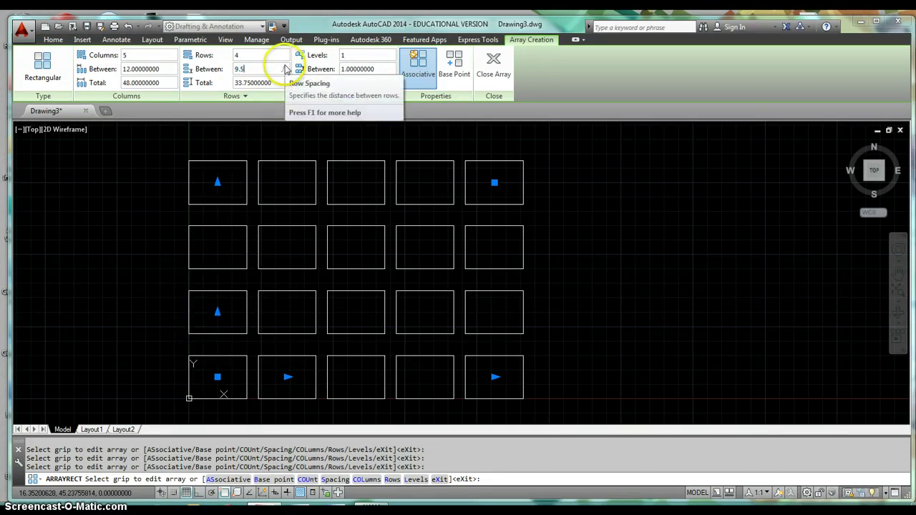
pyautogui.press('Return')
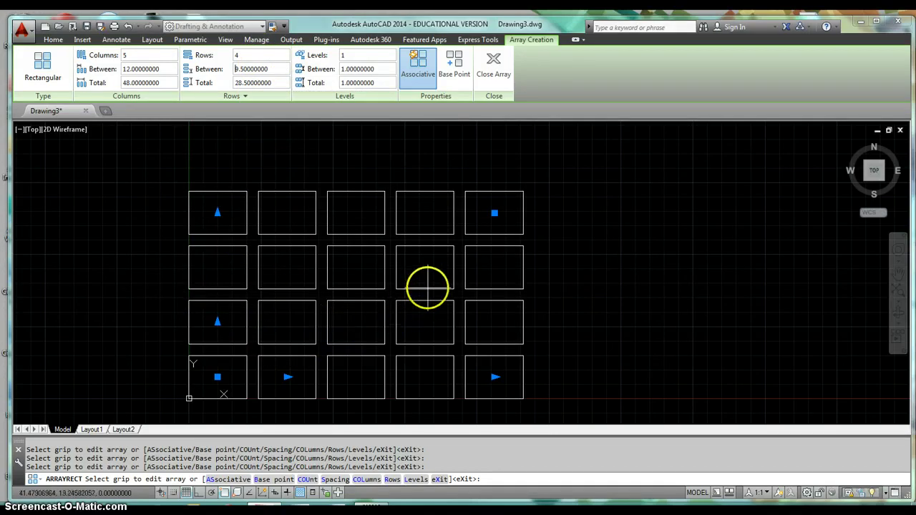
# Step: Close Array to commit the 5 x 4 rectangle array
pyautogui.click(501, 78)
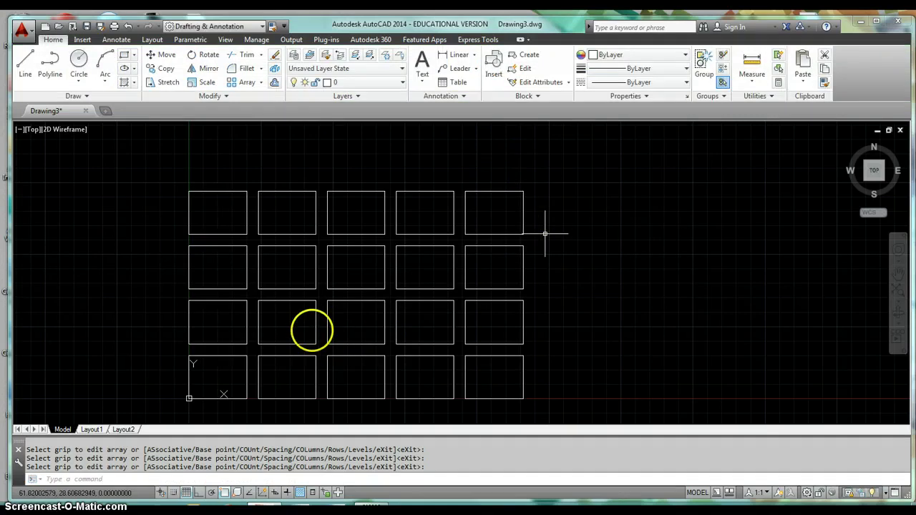